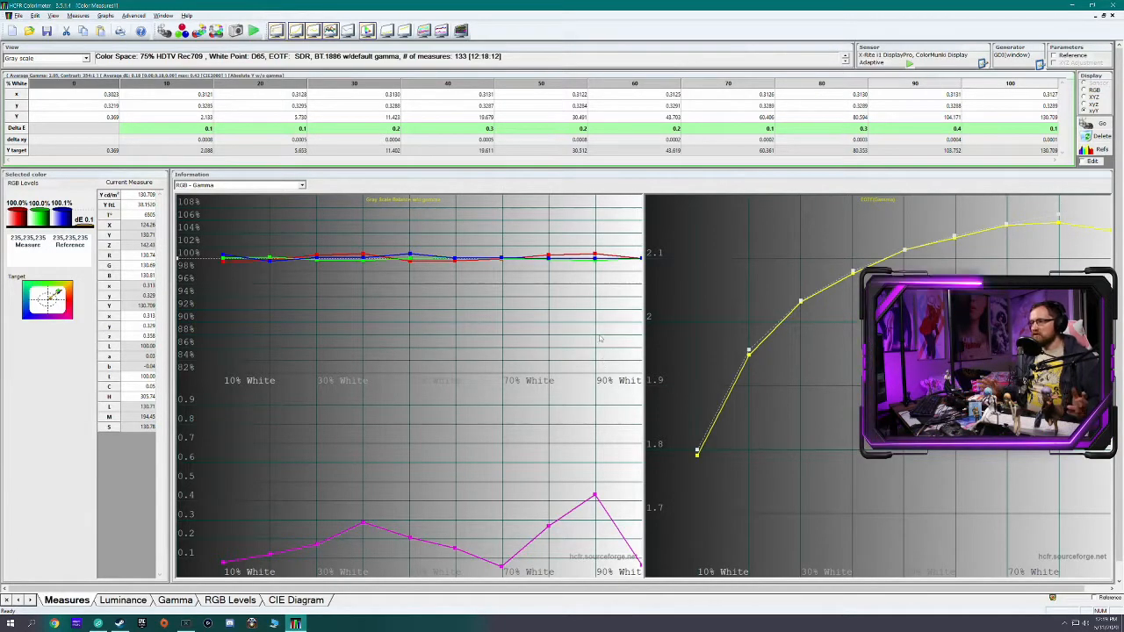
# Set the grayscale RGB chart in the measures view to a 0-200% RGB scale and a 0-10 Delta E scale
pyautogui.rightClick(365, 303)
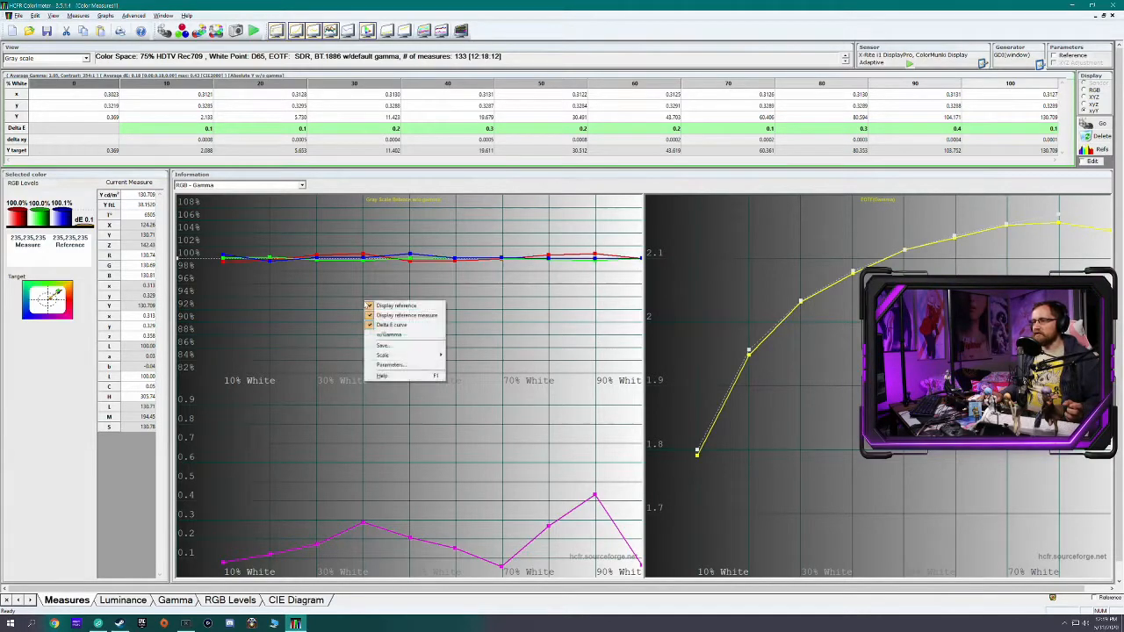
pyautogui.moveTo(412, 356)
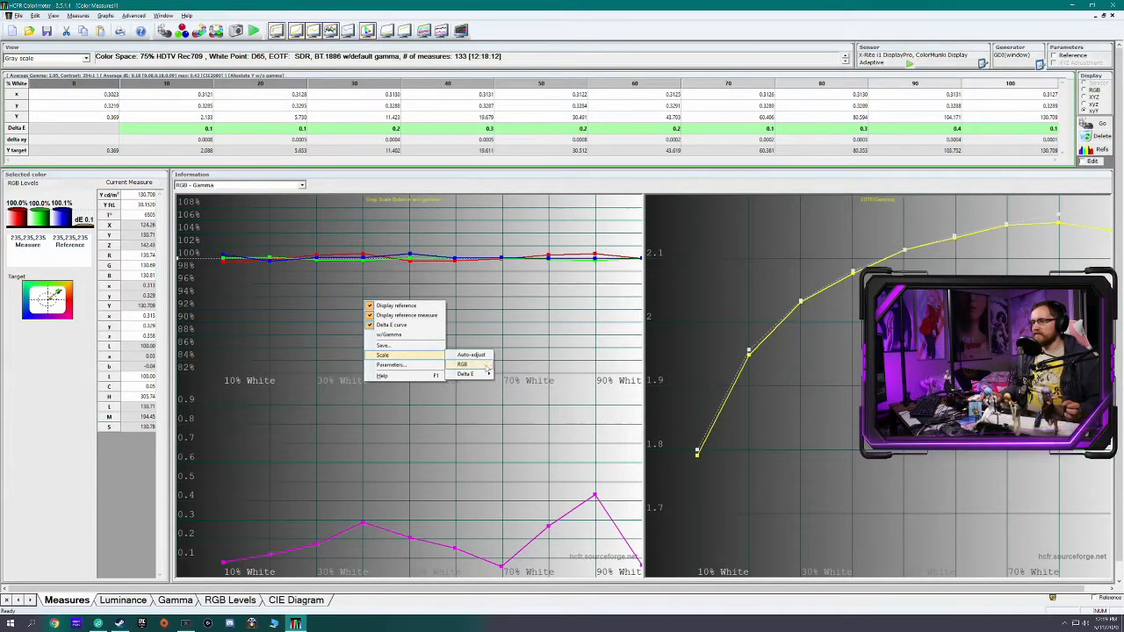
pyautogui.moveTo(466, 364)
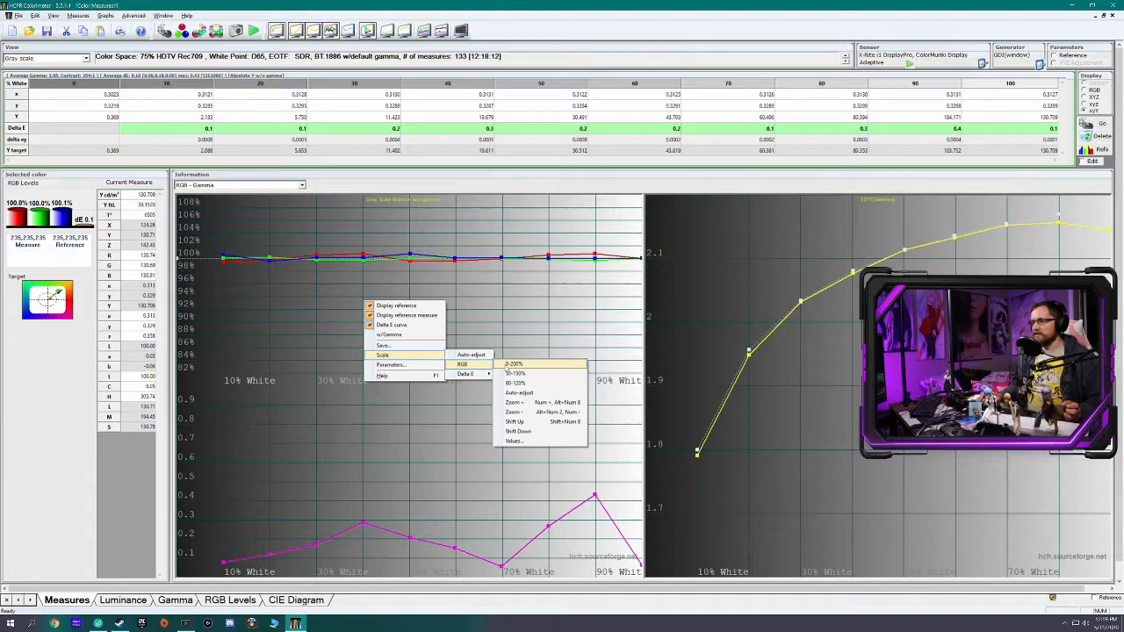
pyautogui.click(508, 364)
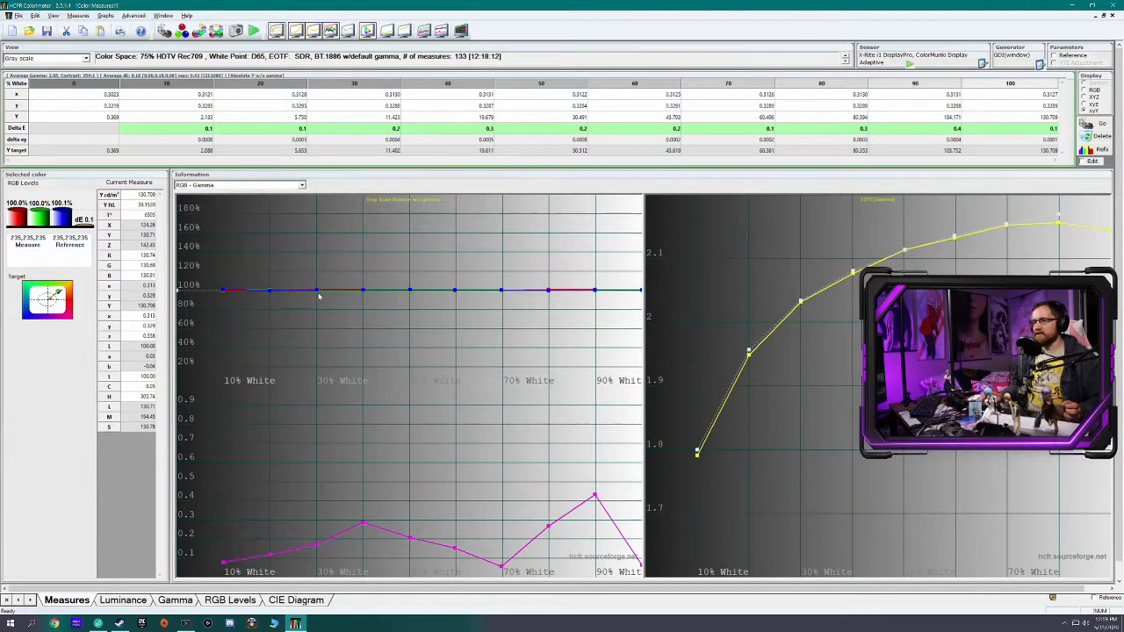
pyautogui.rightClick(363, 484)
pyautogui.moveTo(420, 541)
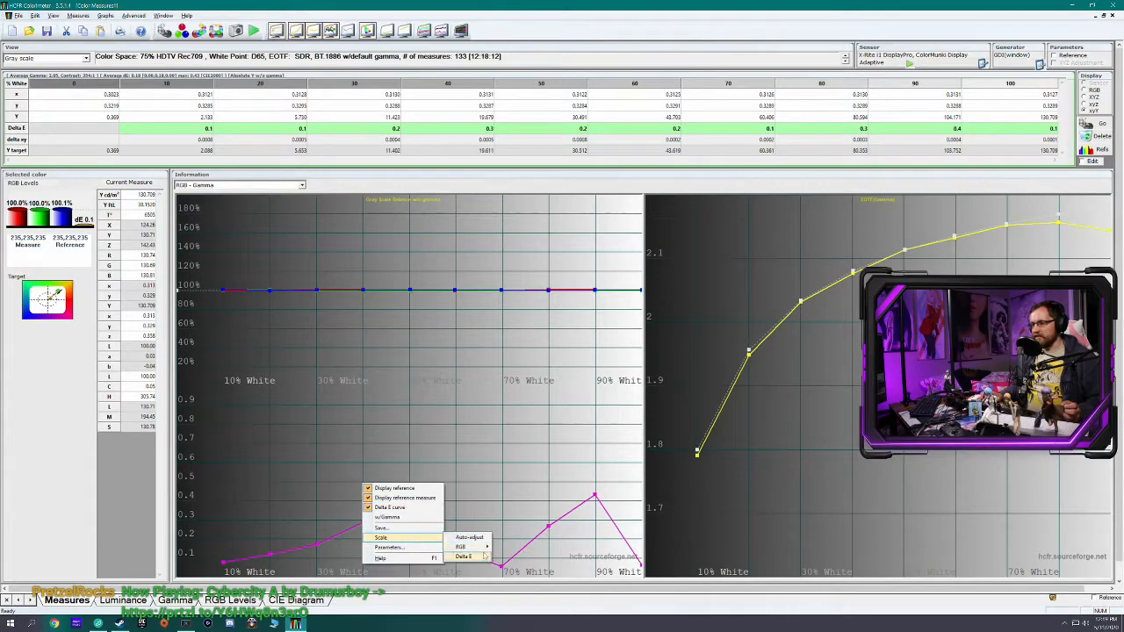
pyautogui.moveTo(465, 556)
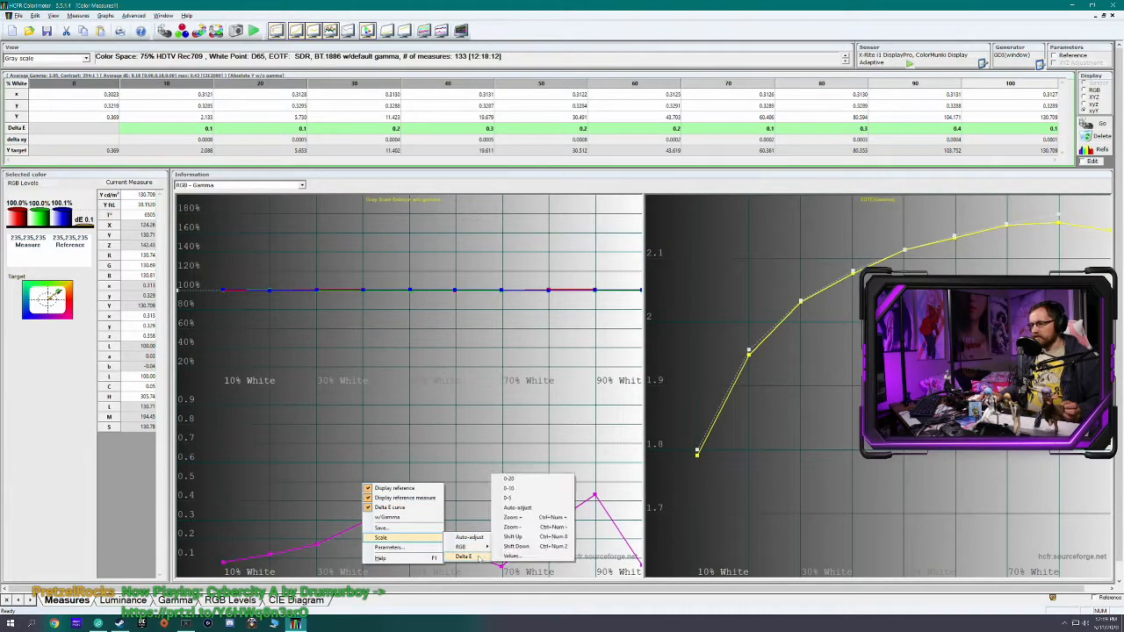
pyautogui.click(523, 489)
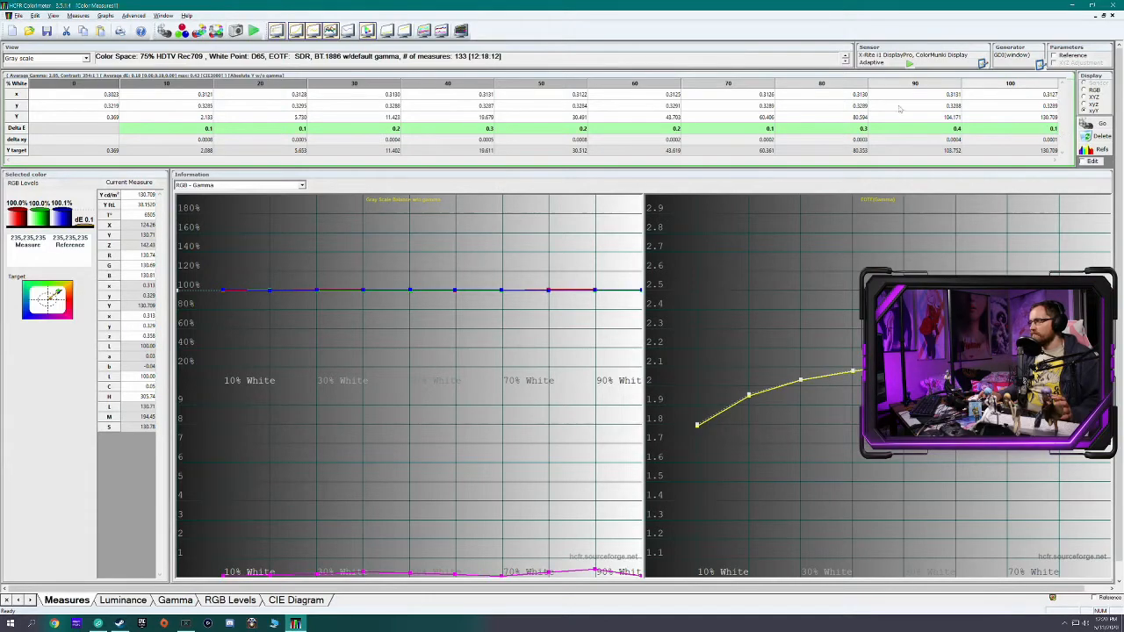
# Hide the reference measure on the Luminance graph and bring up the Gamma graph
pyautogui.click(123, 601)
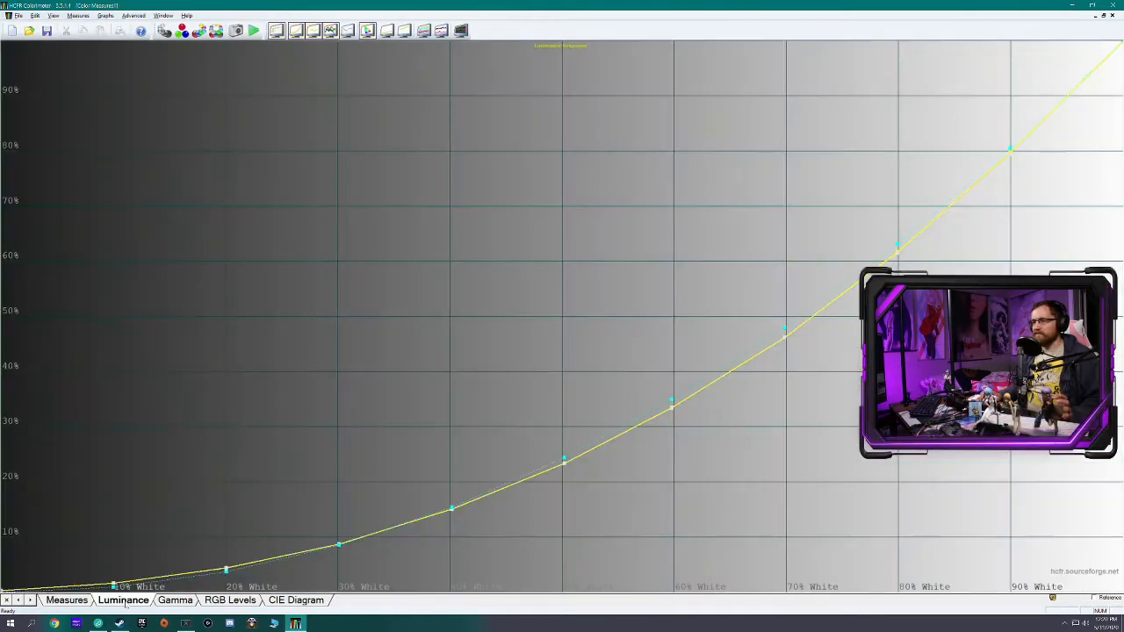
pyautogui.rightClick(367, 268)
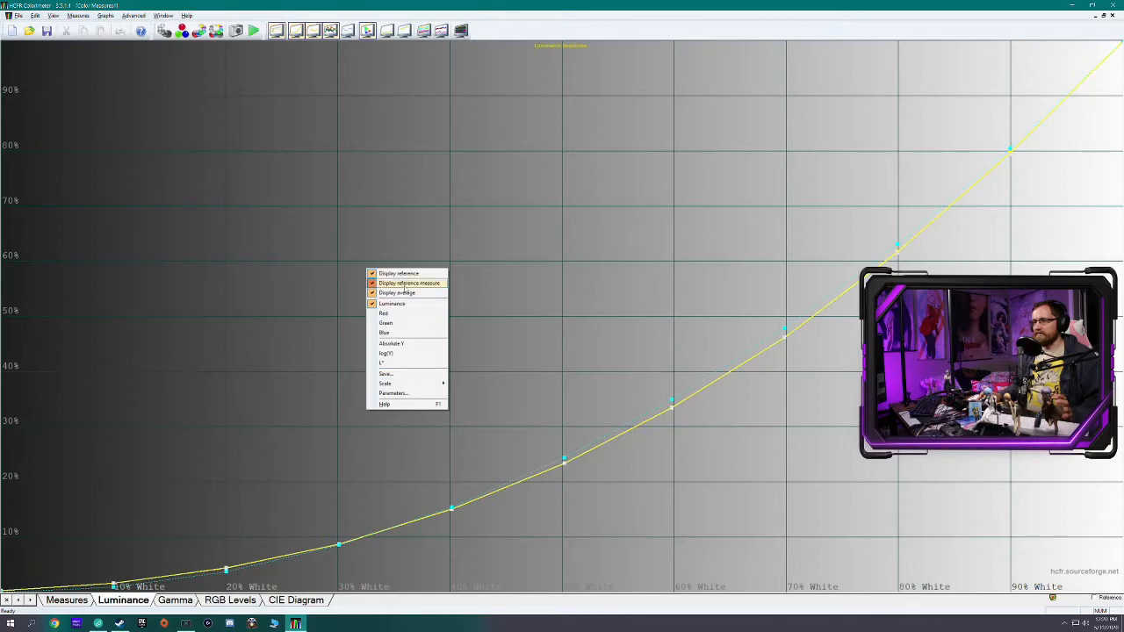
pyautogui.click(405, 282)
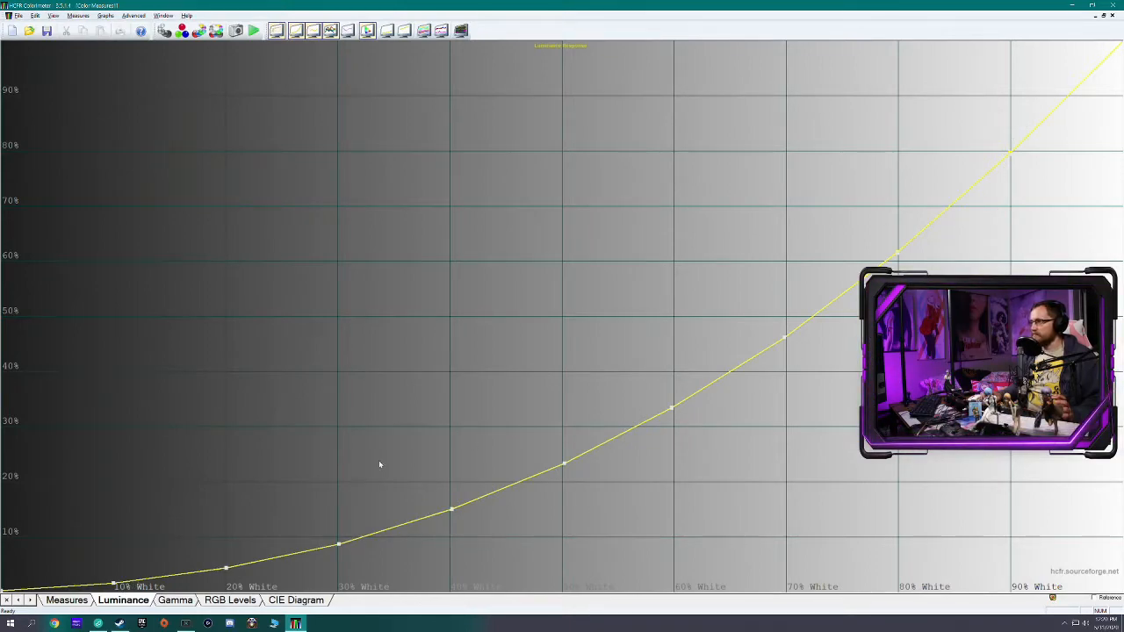
pyautogui.click(170, 600)
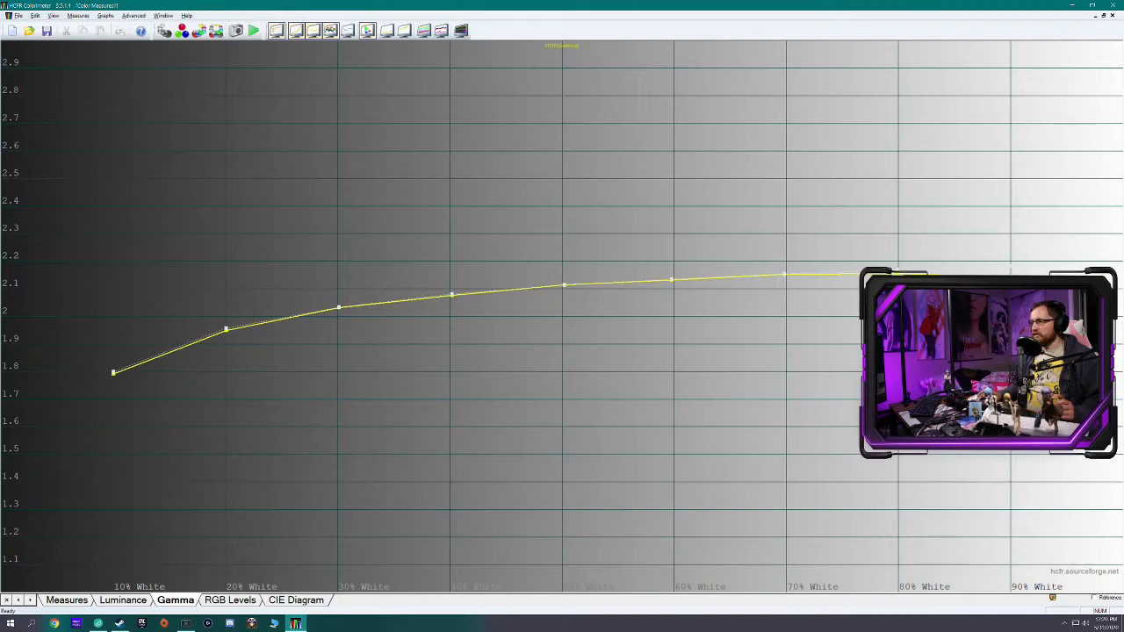
# Set the full-size RGB Levels graph to a 0-200% RGB scale and a 0-10 Delta E scale
pyautogui.click(230, 601)
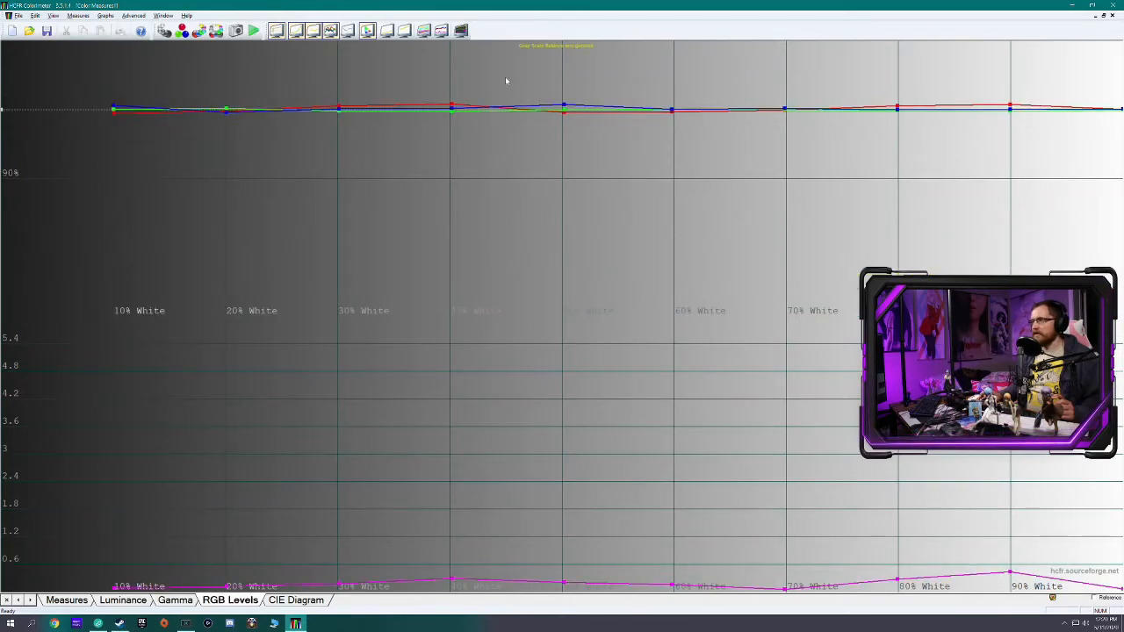
pyautogui.rightClick(332, 146)
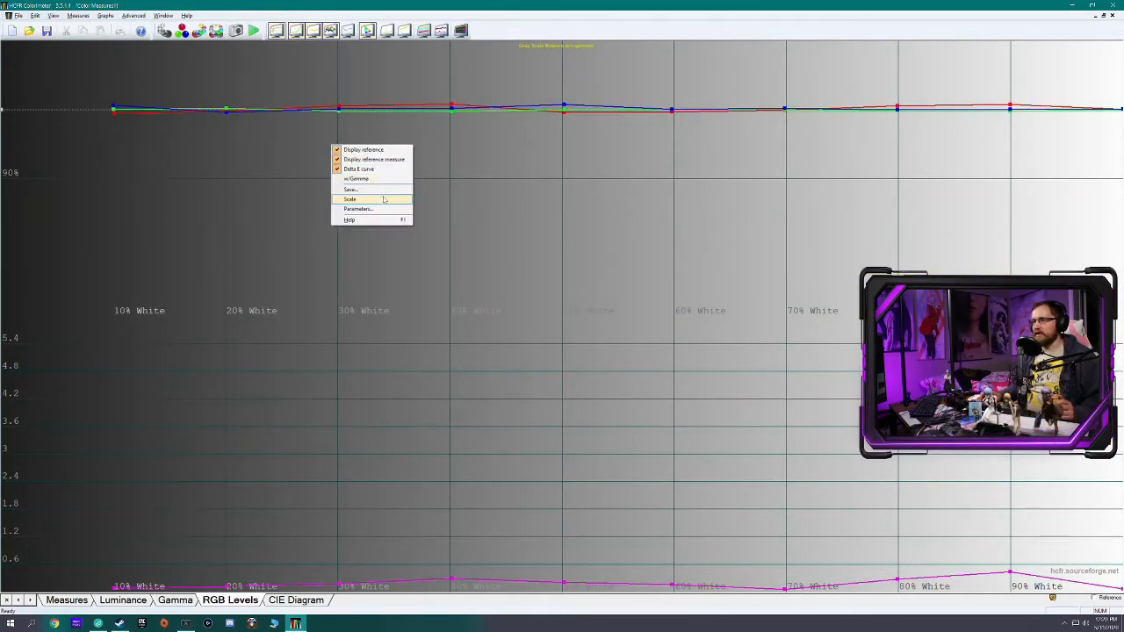
pyautogui.moveTo(387, 202)
pyautogui.moveTo(432, 208)
pyautogui.click(488, 208)
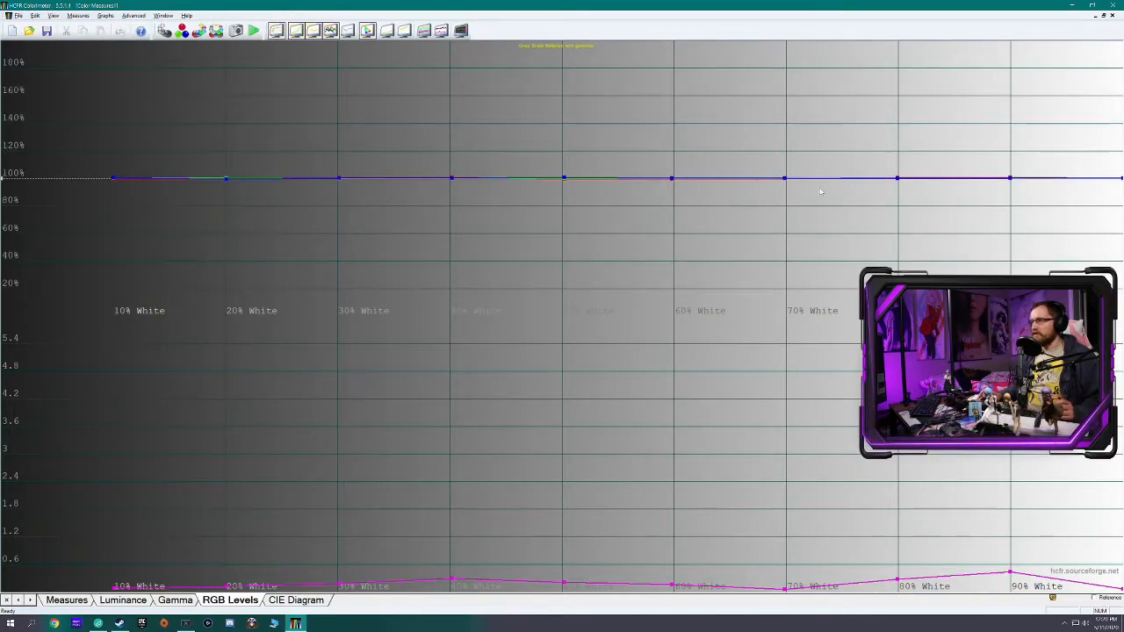
pyautogui.rightClick(288, 452)
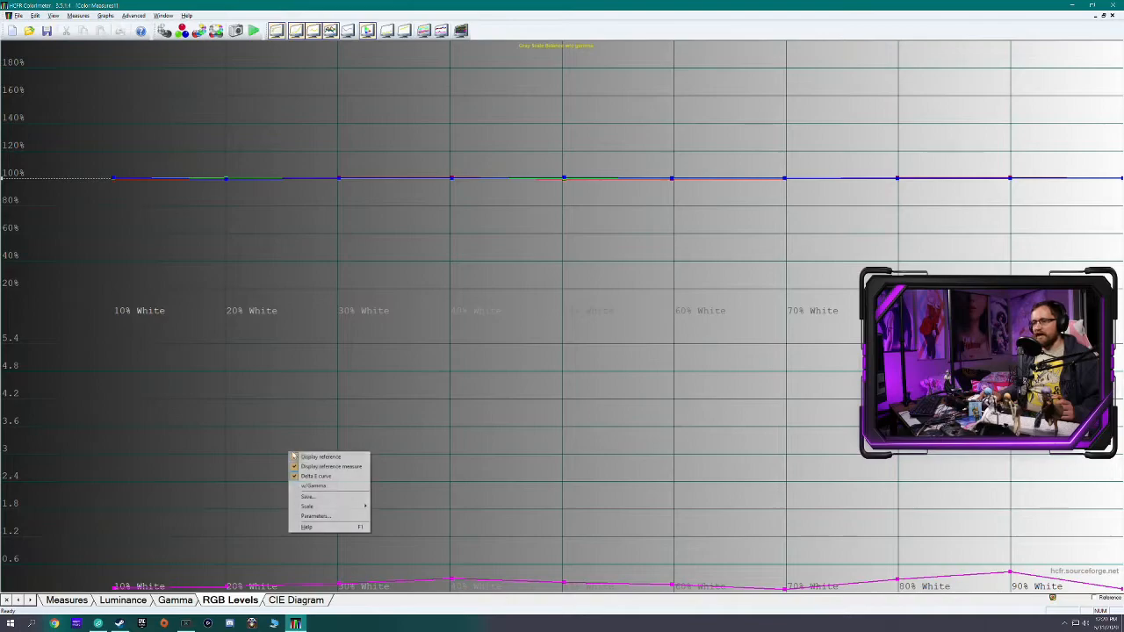
pyautogui.moveTo(306, 506)
pyautogui.moveTo(389, 525)
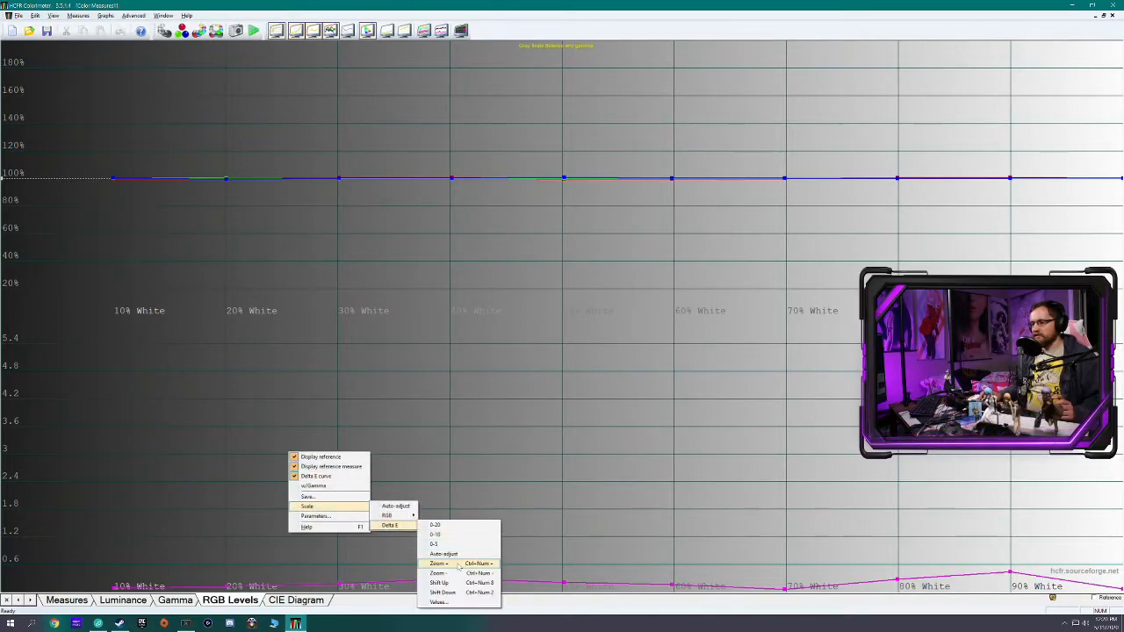
pyautogui.click(447, 542)
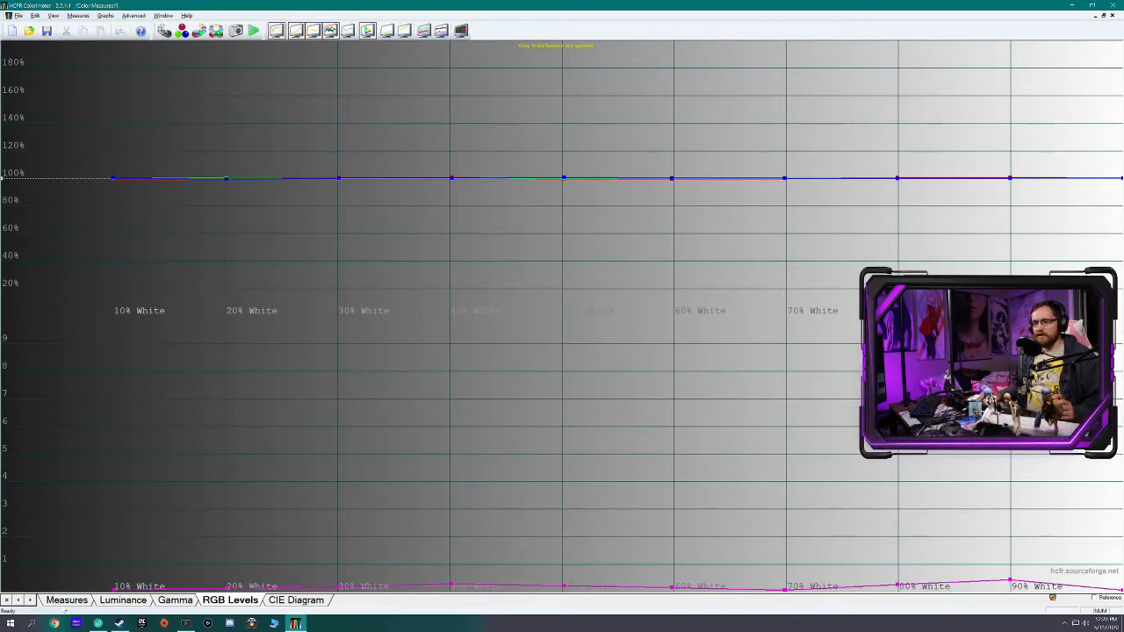
# Review the measure parameters from the measures view, including the choices for the number of grayscale levels, and close them without applying changes
pyautogui.click(67, 599)
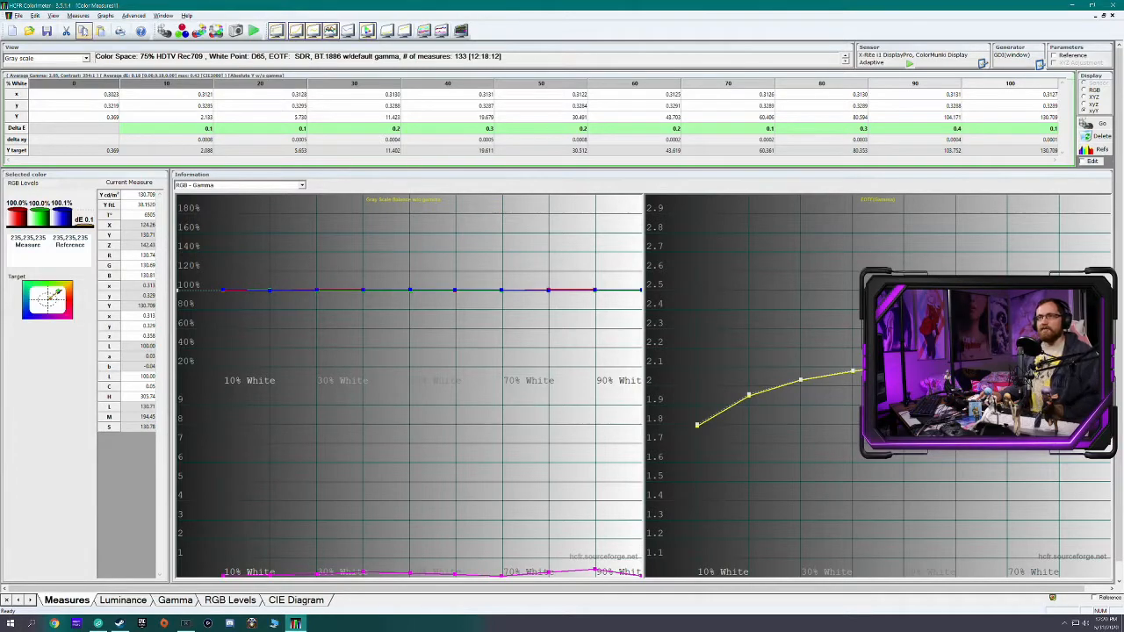
pyautogui.click(80, 15)
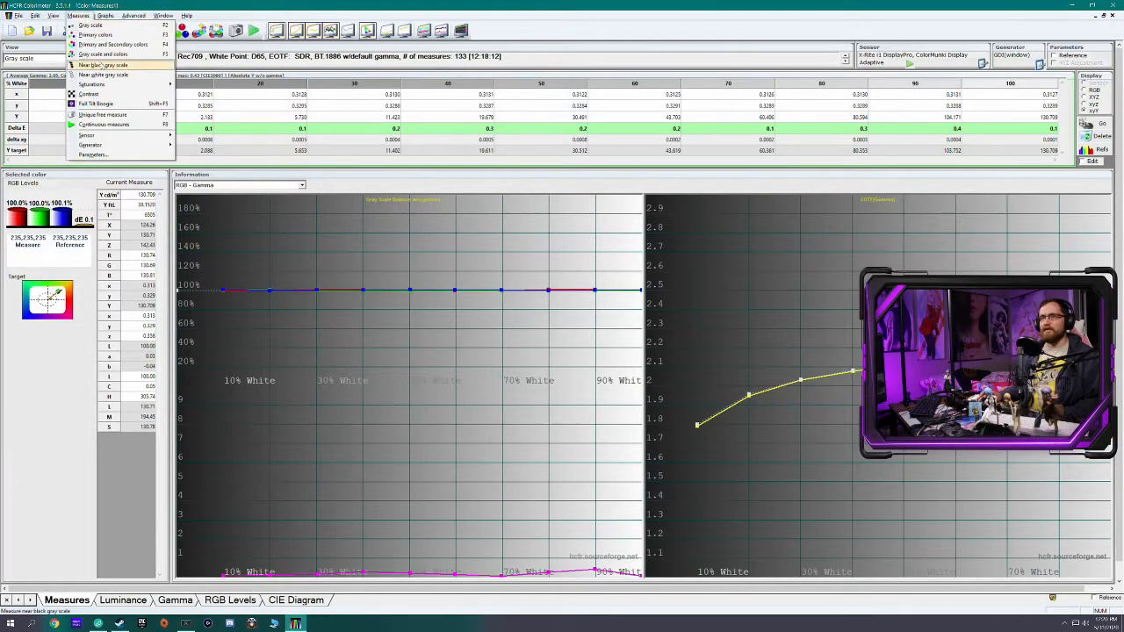
pyautogui.moveTo(133, 146)
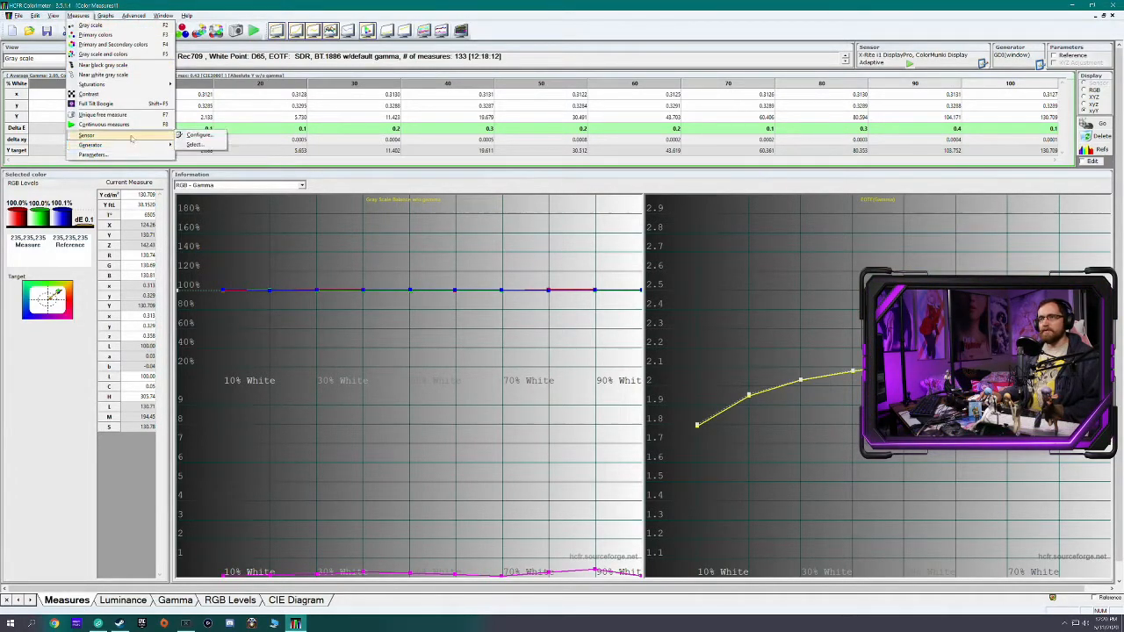
pyautogui.moveTo(106, 16)
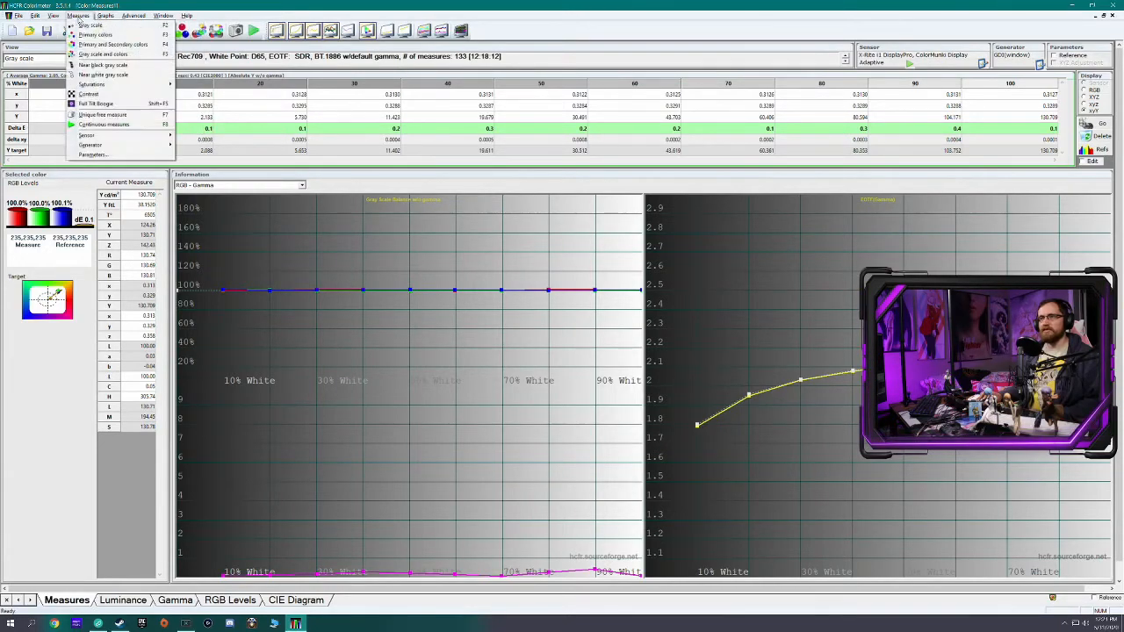
pyautogui.click(97, 155)
pyautogui.moveTo(533, 268); pyautogui.dragTo(248, 169)
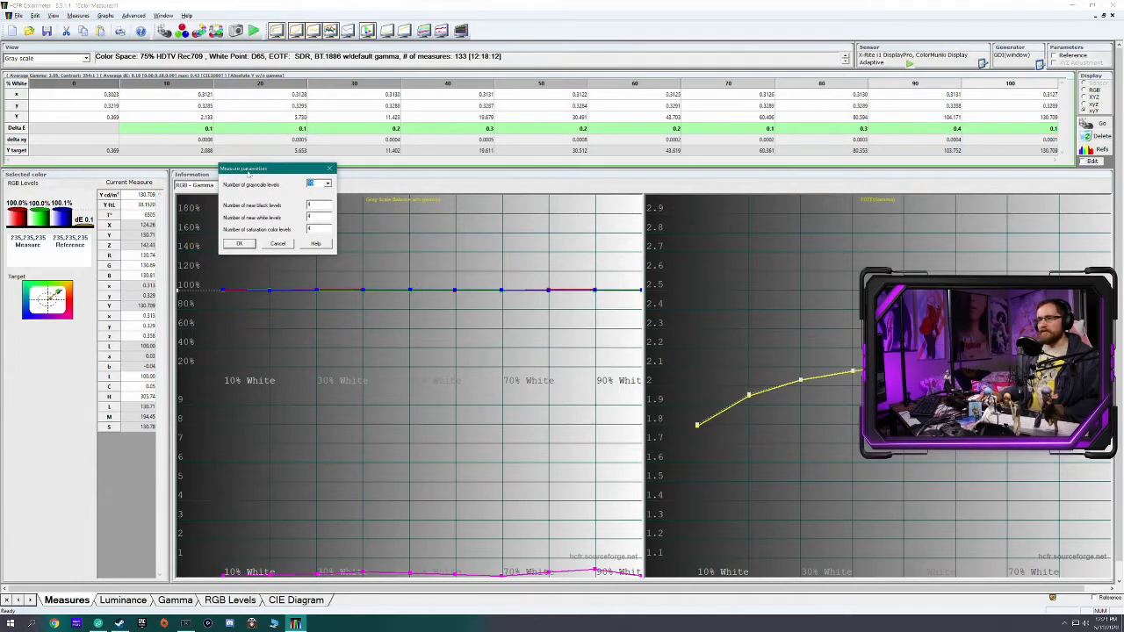
pyautogui.click(328, 183)
pyautogui.click(318, 195)
pyautogui.click(331, 168)
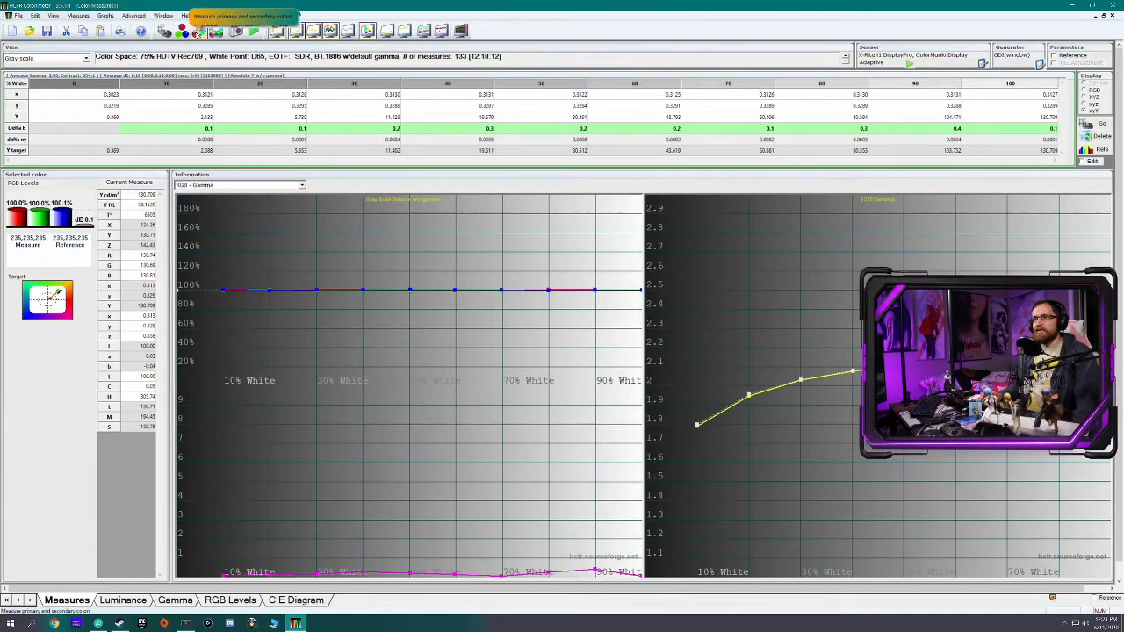
# Run the primary and secondary color measurements, show the CIE diagram and dismiss the floating pattern window
pyautogui.click(198, 33)
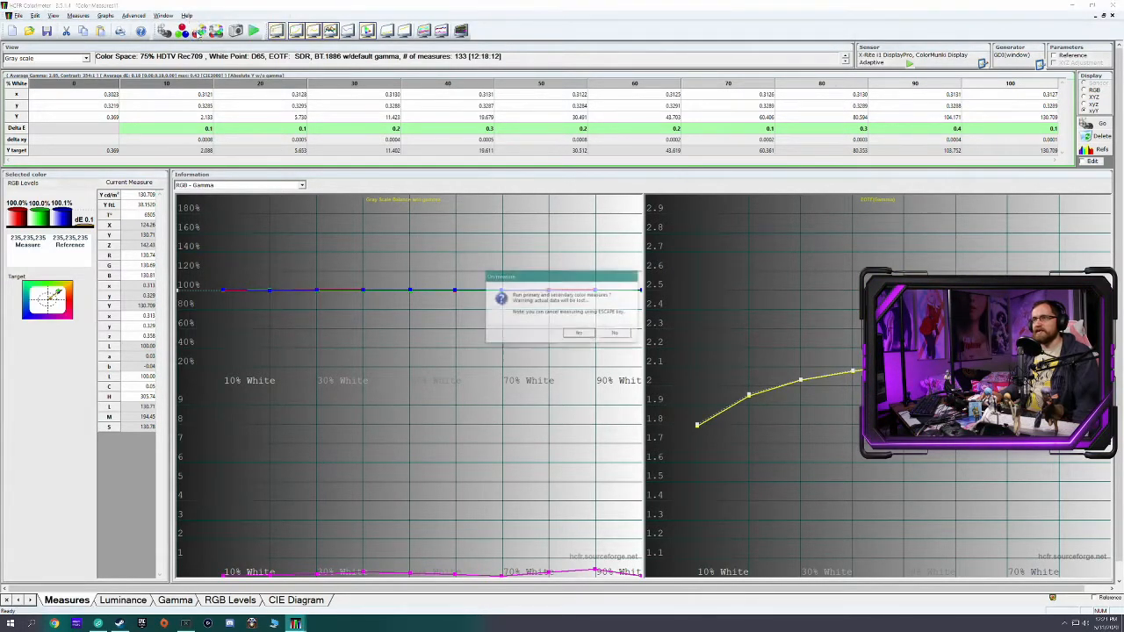
pyautogui.click(589, 332)
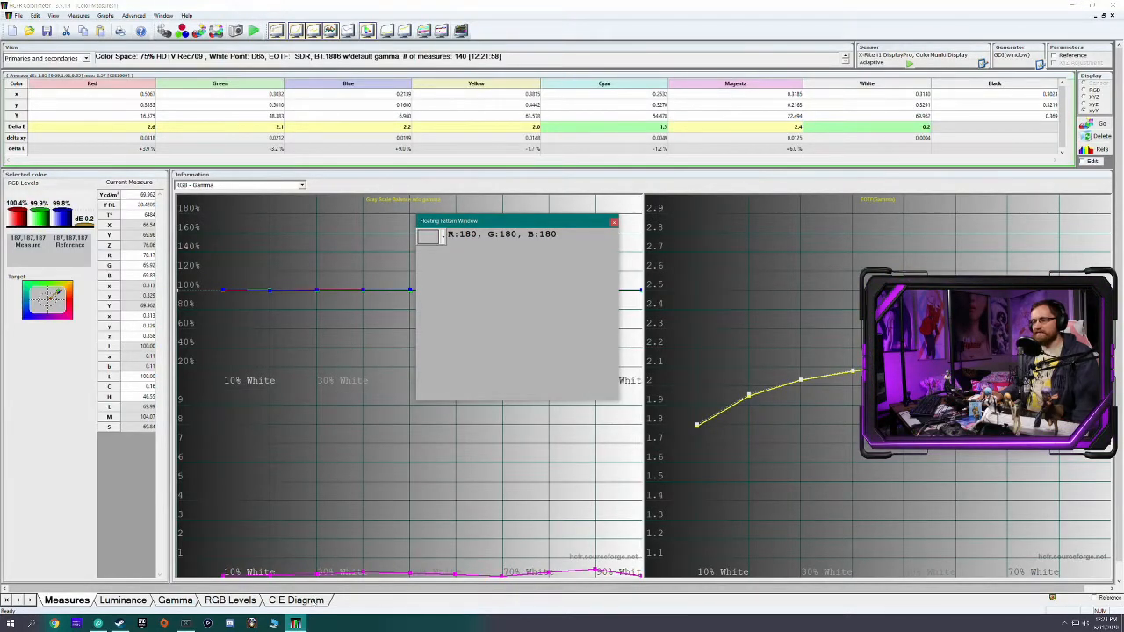
pyautogui.click(299, 600)
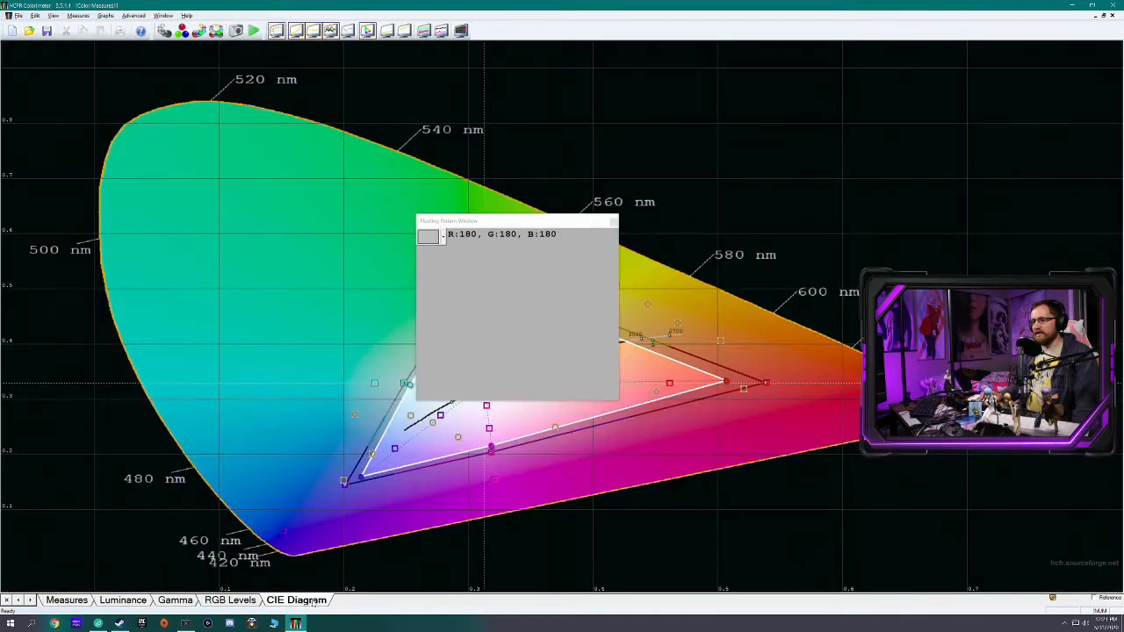
pyautogui.click(613, 221)
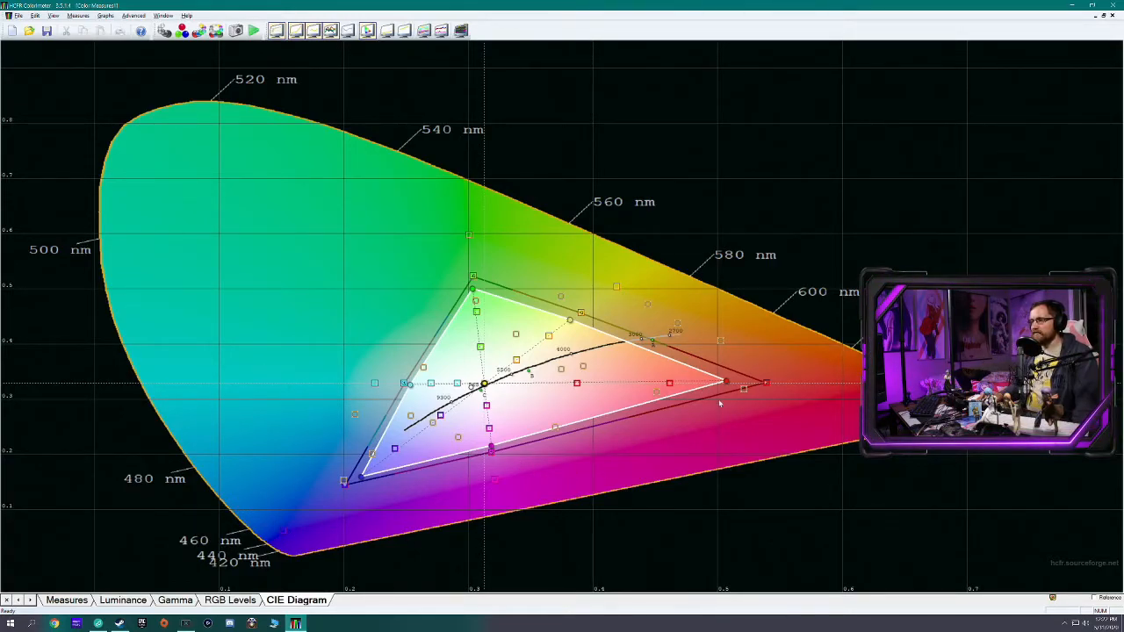
# Return to the measures table and compare the gray scale data with the primaries and secondaries data, ending on primaries and secondaries
pyautogui.click(84, 601)
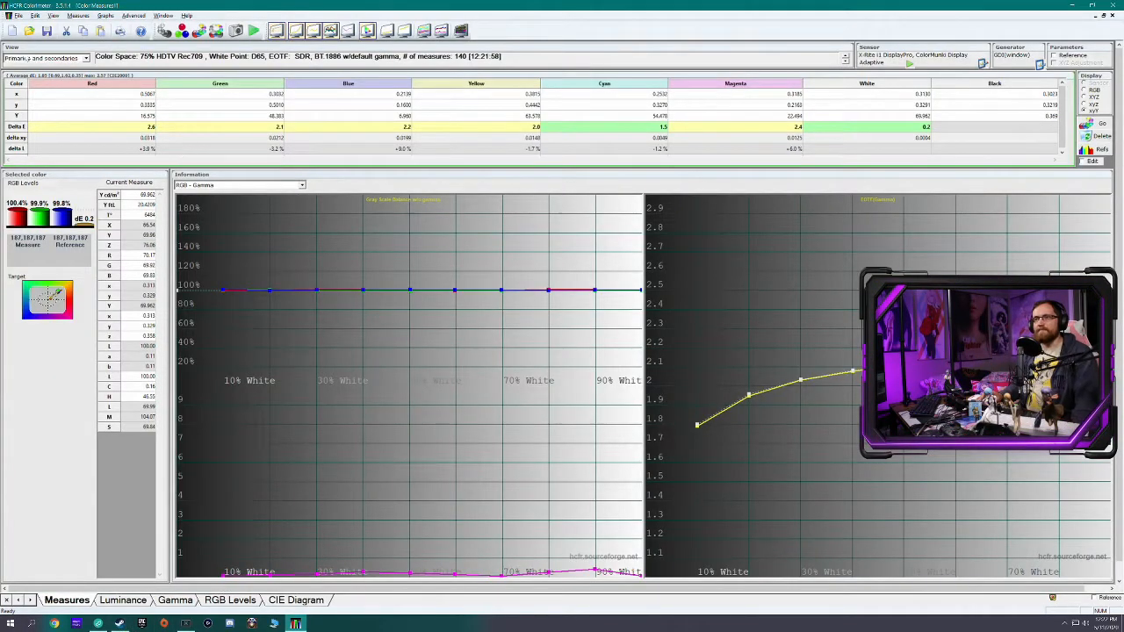
pyautogui.click(38, 59)
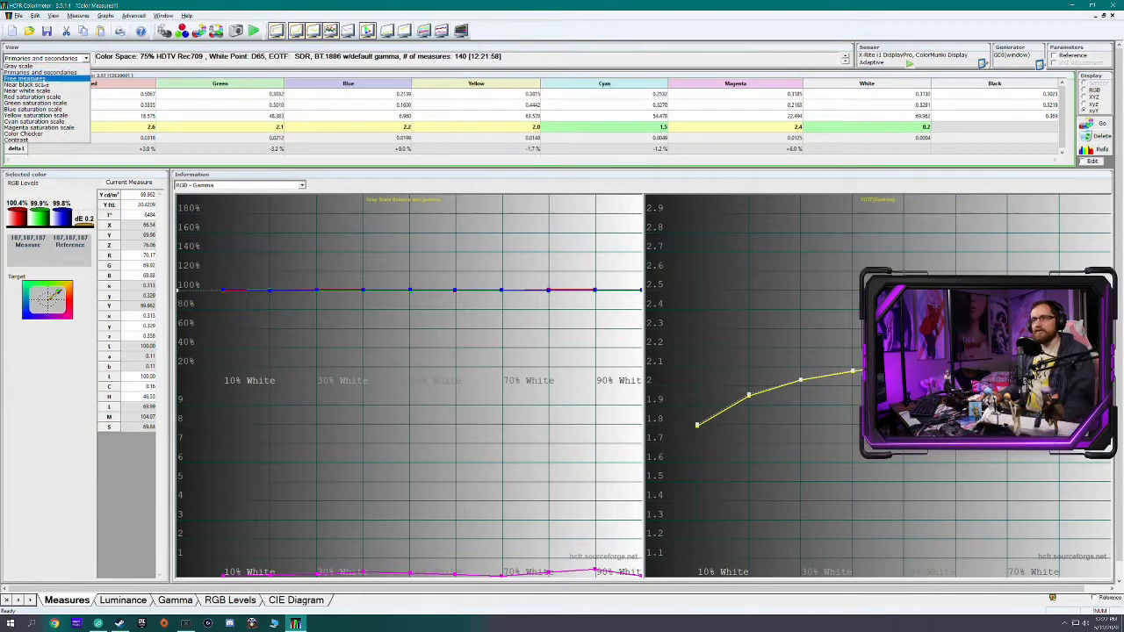
pyautogui.click(38, 73)
pyautogui.click(43, 59)
pyautogui.click(43, 66)
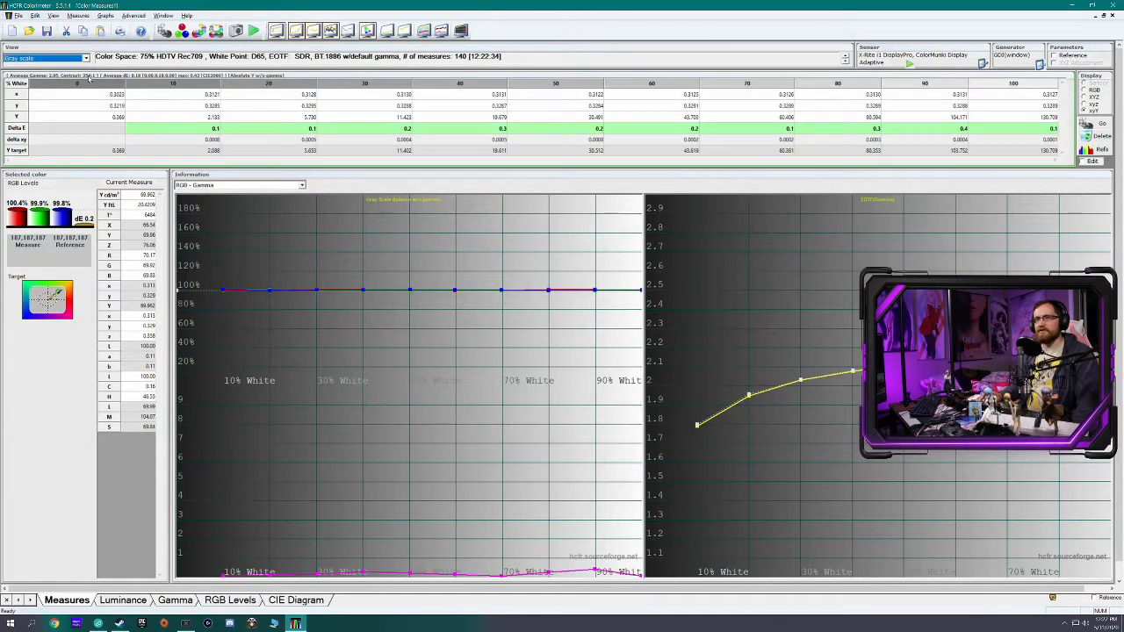
pyautogui.click(27, 59)
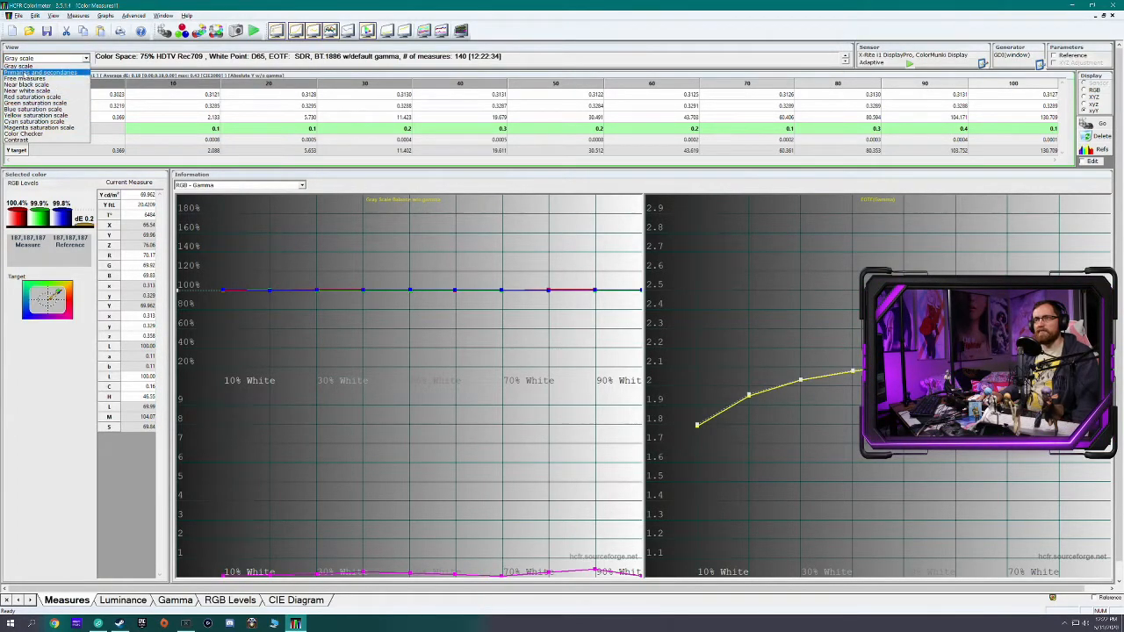
pyautogui.click(40, 71)
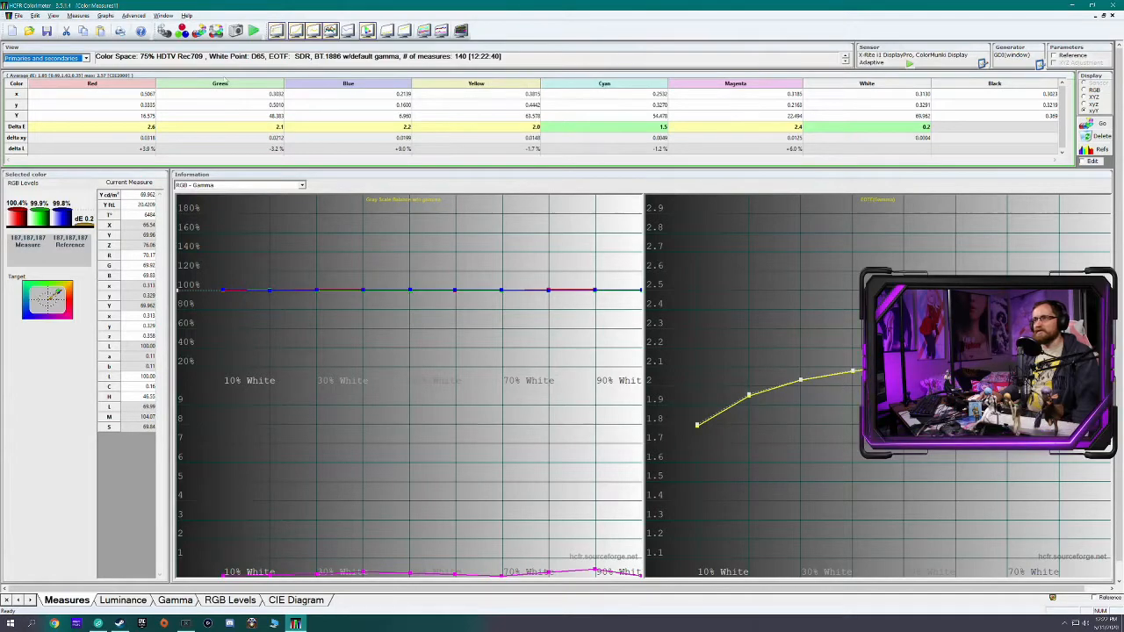
# Start continuous measurements on the red primary and switch the measured color to green
pyautogui.click(121, 84)
pyautogui.click(113, 85)
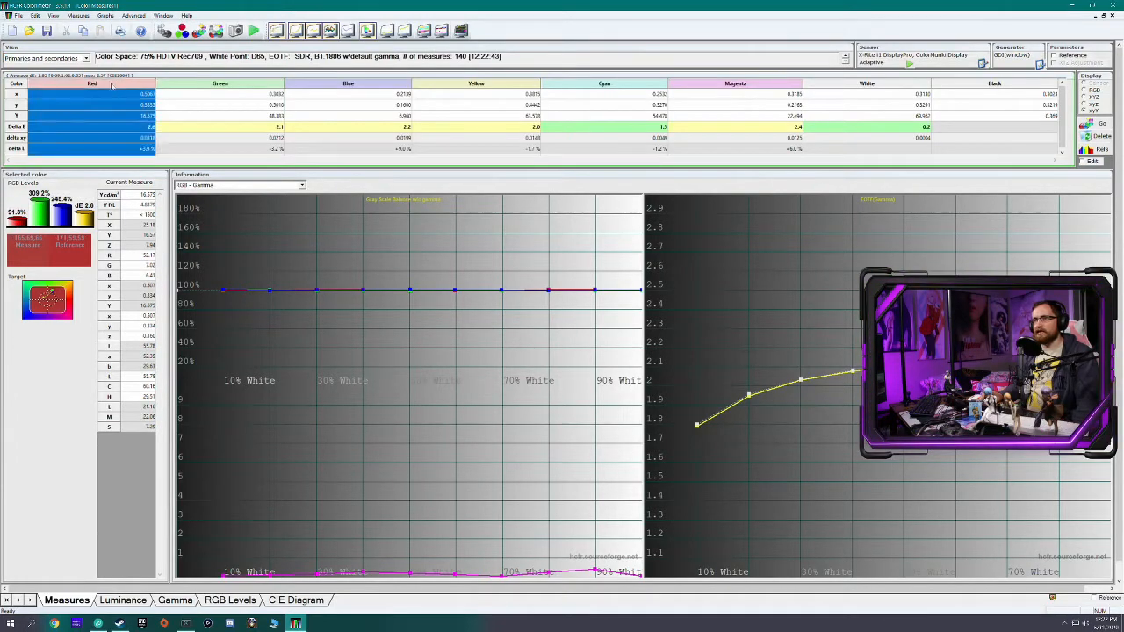
pyautogui.click(253, 31)
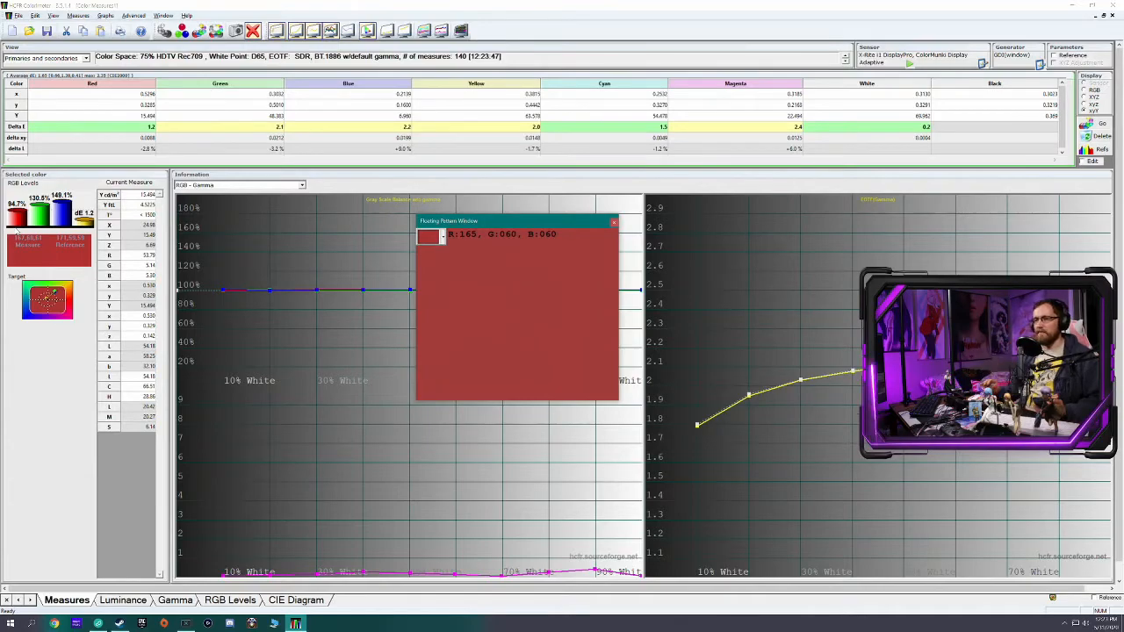
pyautogui.click(212, 88)
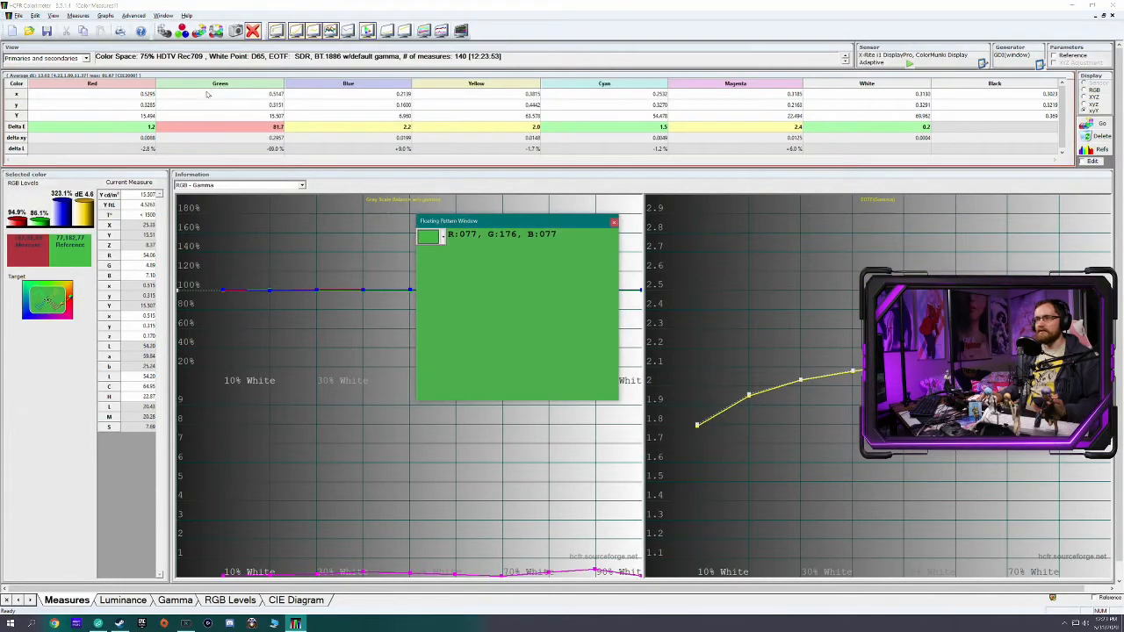